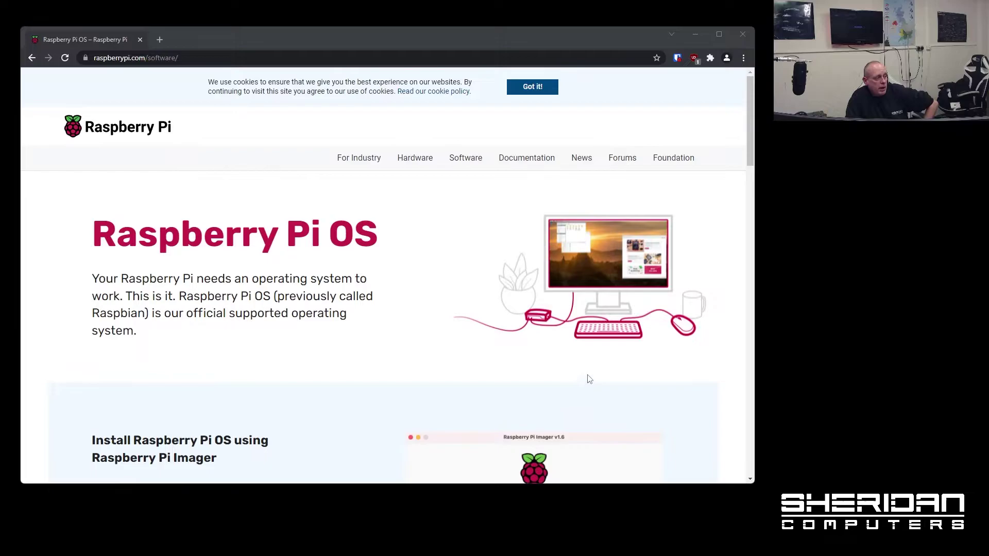
Step: Scroll the raspberrypi.com/software page to the 'Install Raspberry Pi OS using Raspberry Pi Imager' section
{"action": "scroll", "coordinate": [590, 379], "scroll_direction": "down", "scroll_amount": 5}
{"action": "scroll", "coordinate": [404, 331], "scroll_direction": "up", "scroll_amount": 5}
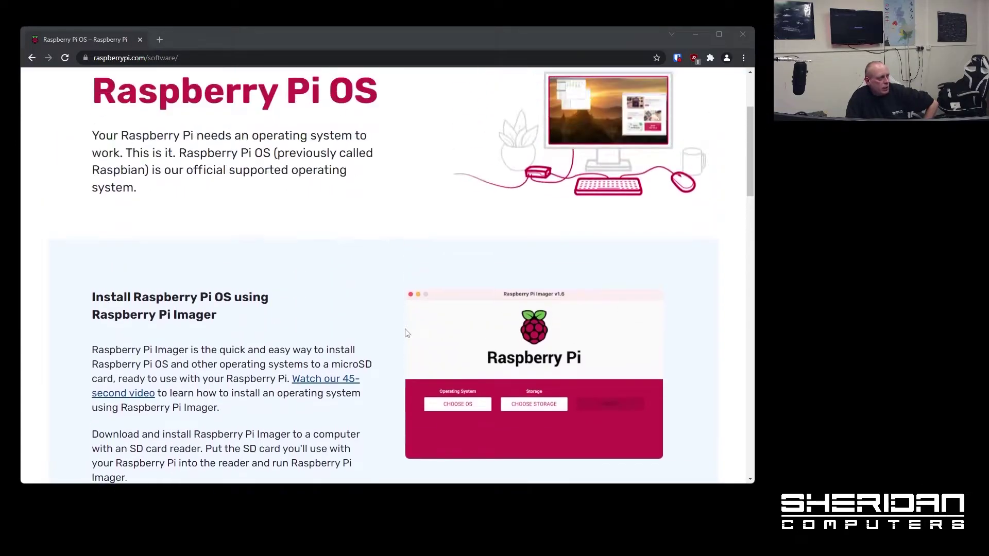
{"action": "scroll", "coordinate": [367, 254], "scroll_direction": "down", "scroll_amount": 5}
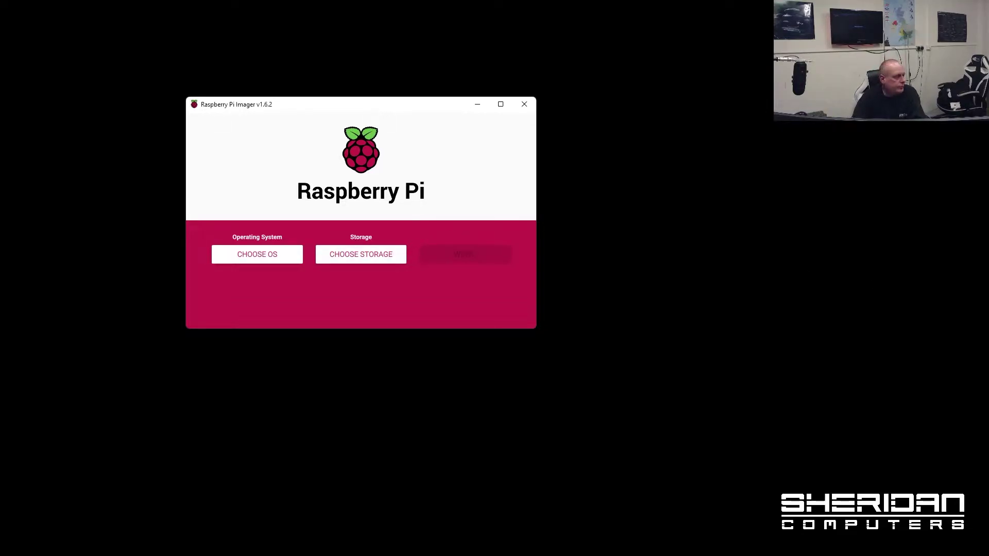
Step: Flash Raspberry Pi OS (32-bit) onto the Generic SD/MMC USB Device, confirming the card erase
{"action": "left_click", "coordinate": [251, 264]}
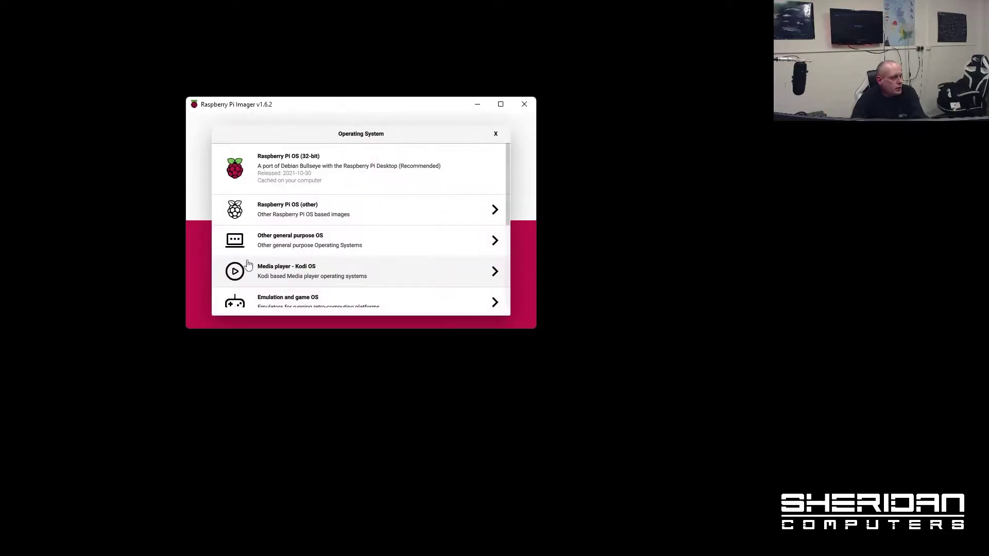
{"action": "left_click", "coordinate": [357, 174]}
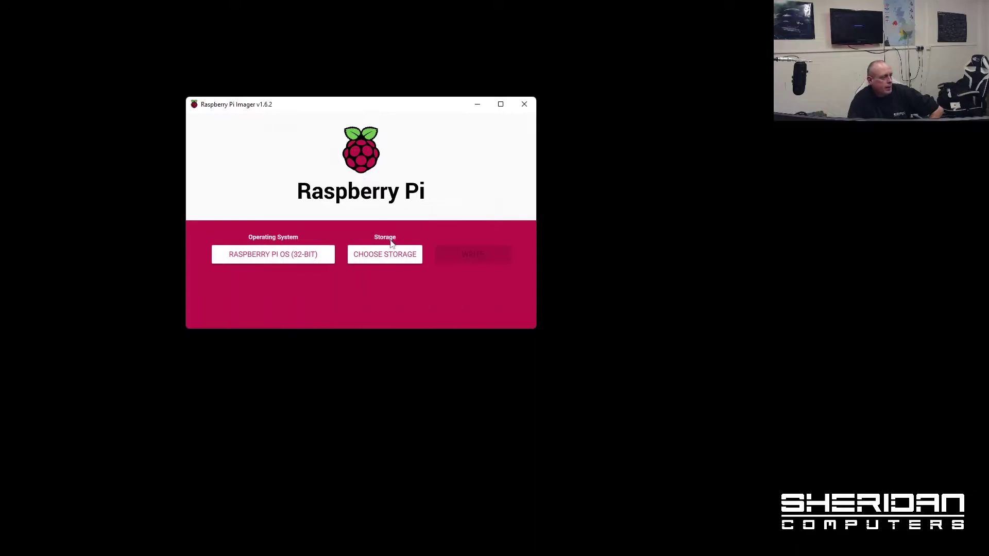
{"action": "left_click", "coordinate": [392, 252]}
{"action": "left_click", "coordinate": [335, 164]}
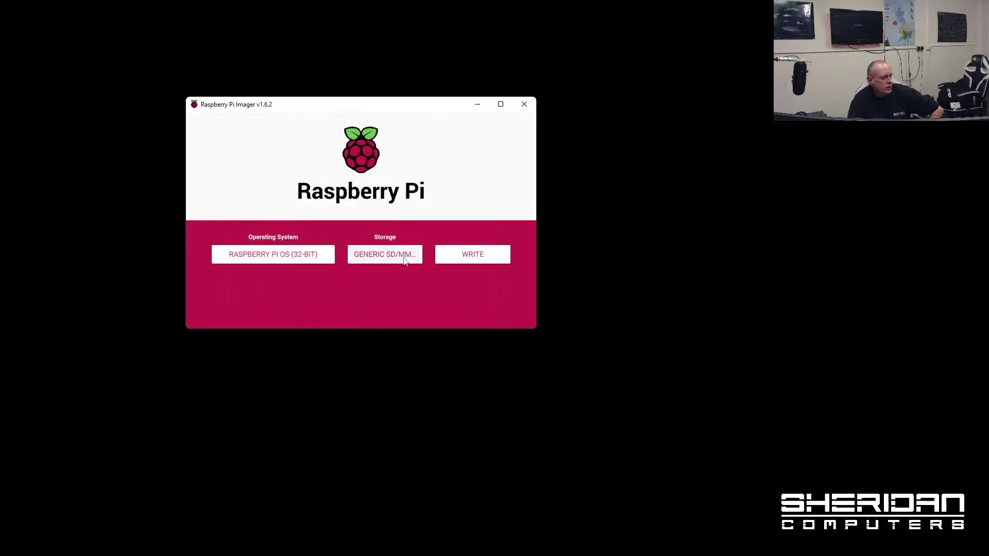
{"action": "left_click", "coordinate": [488, 259]}
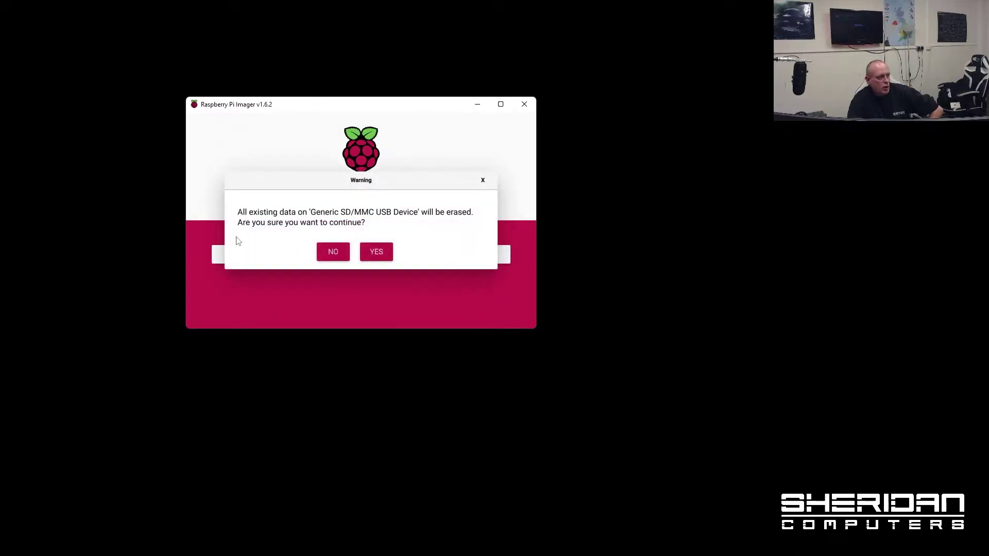
{"action": "left_click", "coordinate": [375, 255]}
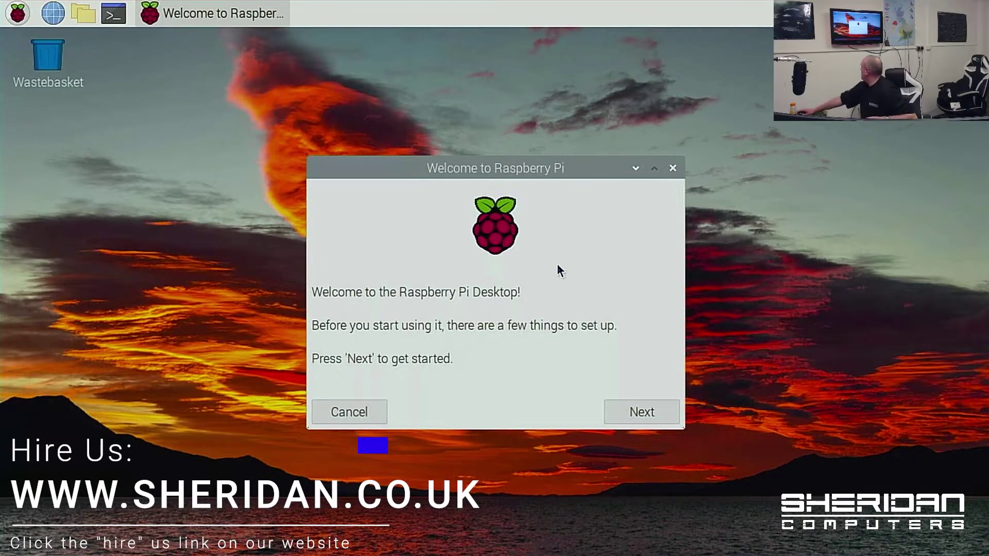
Step: Cancel the Welcome wizard and run 'vcgencmd otp_dump | grep 17', showing 17:1020000a
{"action": "left_click", "coordinate": [355, 413]}
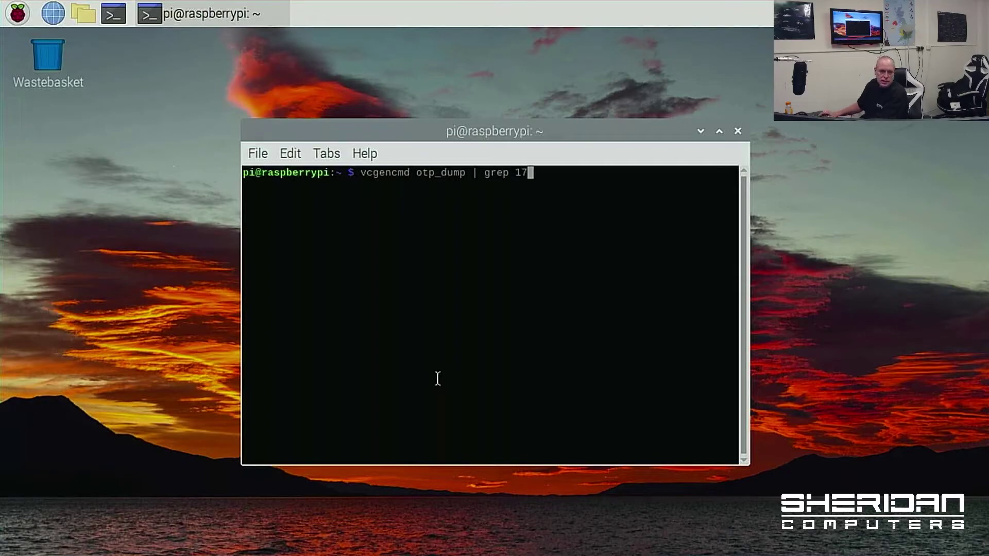
{"action": "key", "text": "Return"}
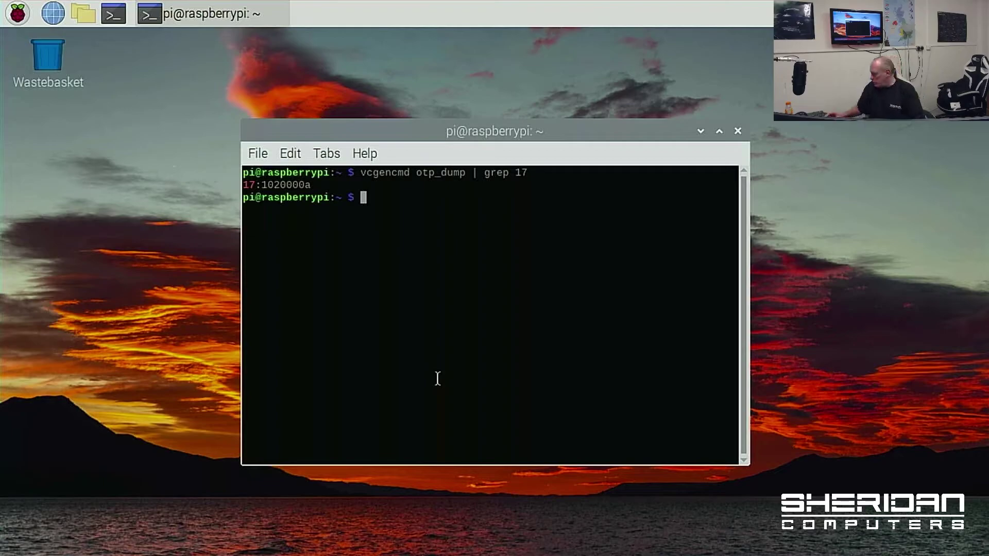
Step: Open /boot/config.txt in vi as root with 'sudo vi config.txt'
{"action": "type", "text": "cd /"}
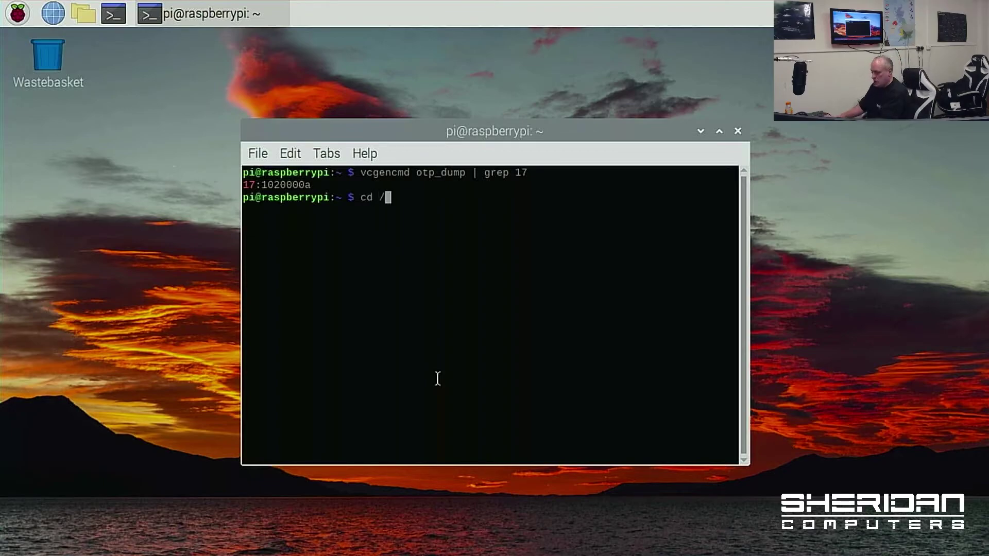
{"action": "type", "text": "boot"}
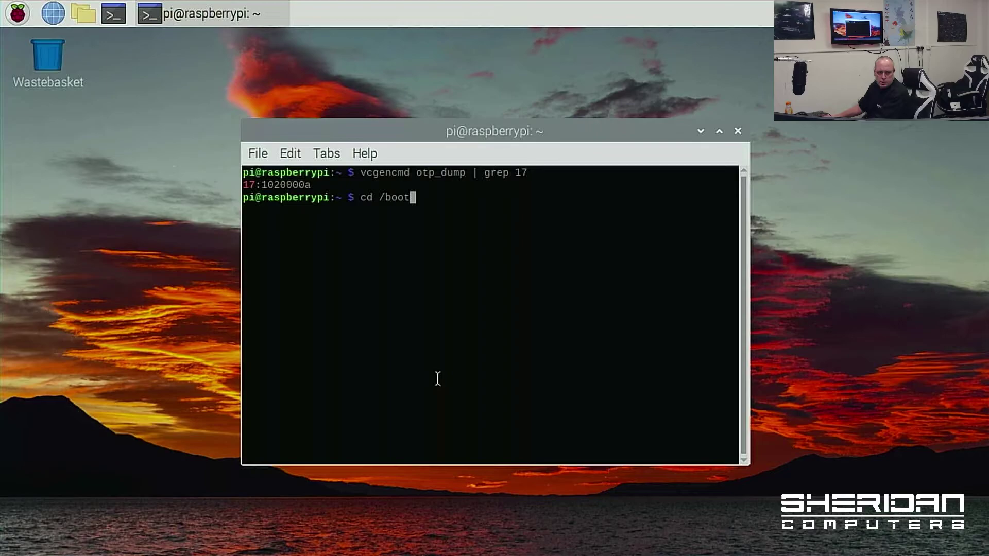
{"action": "key", "text": "Return"}
{"action": "type", "text": "sudo v"}
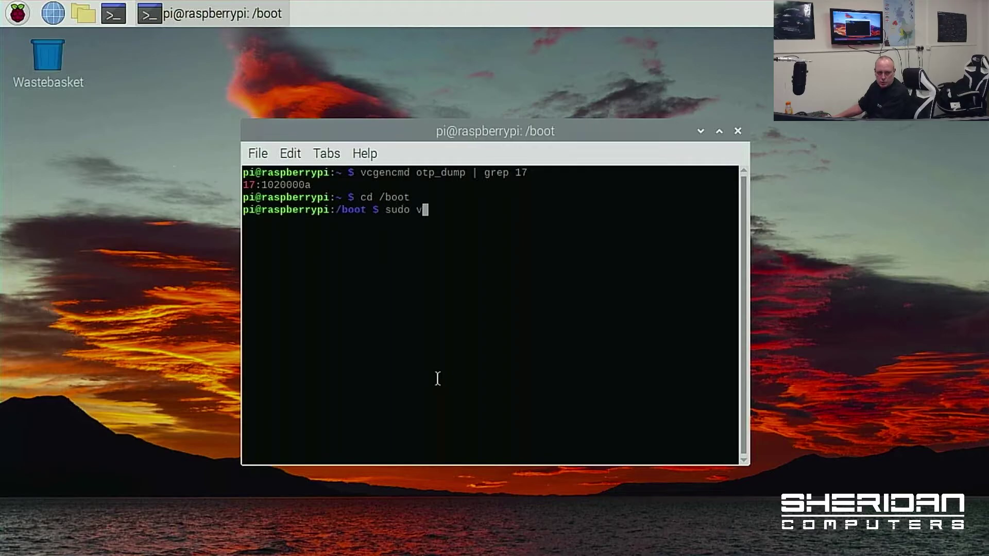
{"action": "type", "text": "i config.txt"}
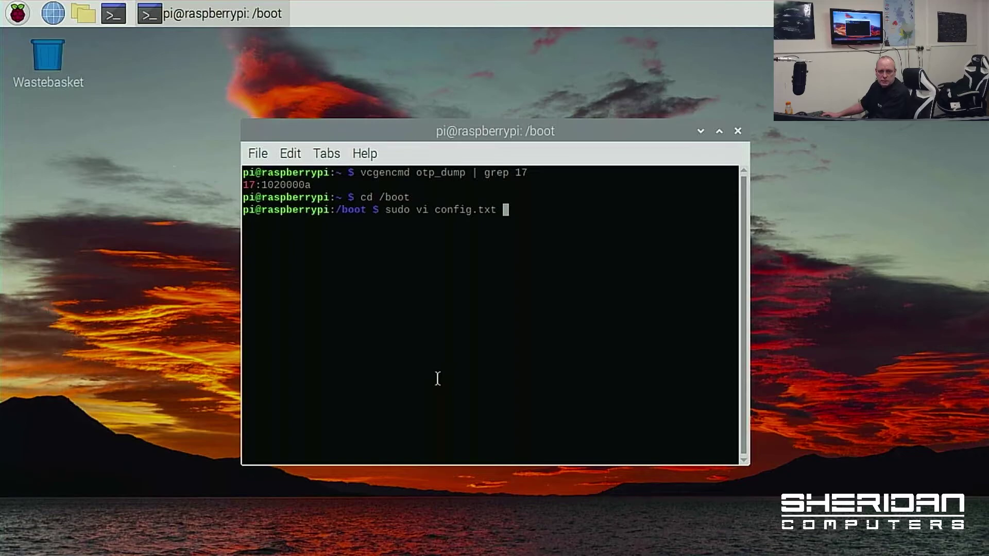
{"action": "key", "text": "Return"}
Step: Add a new line 'program_usb_boot_mode=1' directly below the [all] section
{"action": "key", "text": "Page_Down"}
{"action": "key", "text": "Page_Down"}
{"action": "key", "text": "Page_Down"}
{"action": "key", "text": "Page_Down"}
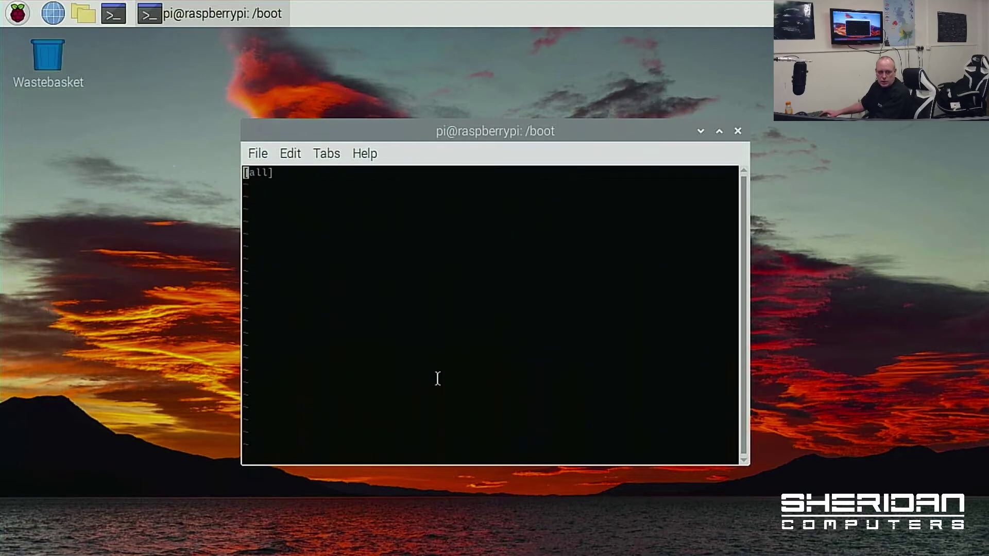
{"action": "key", "text": "Up"}
{"action": "key", "text": "Up"}
{"action": "key", "text": "Up"}
{"action": "key", "text": "Up"}
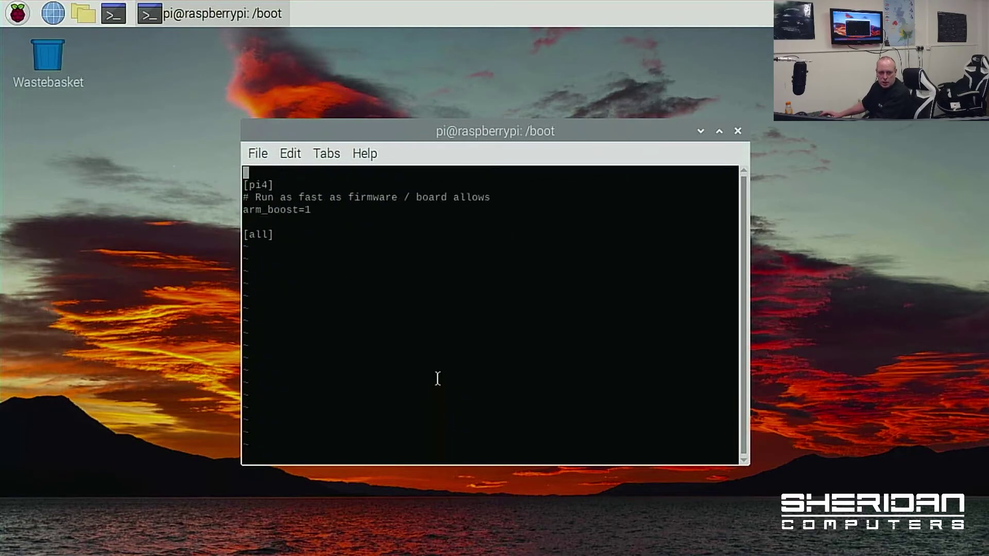
{"action": "key", "text": "Right"}
{"action": "key", "text": "Down"}
{"action": "key", "text": "Down"}
{"action": "key", "text": "Down"}
{"action": "key", "text": "Down"}
{"action": "key", "text": "End"}
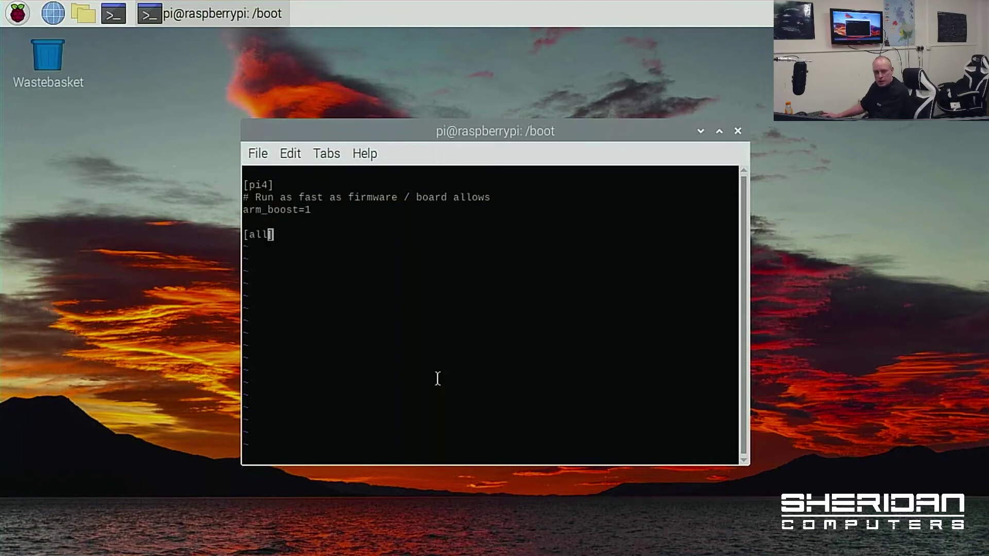
{"action": "type", "text": "all]a"}
{"action": "key", "text": "BackSpace"}
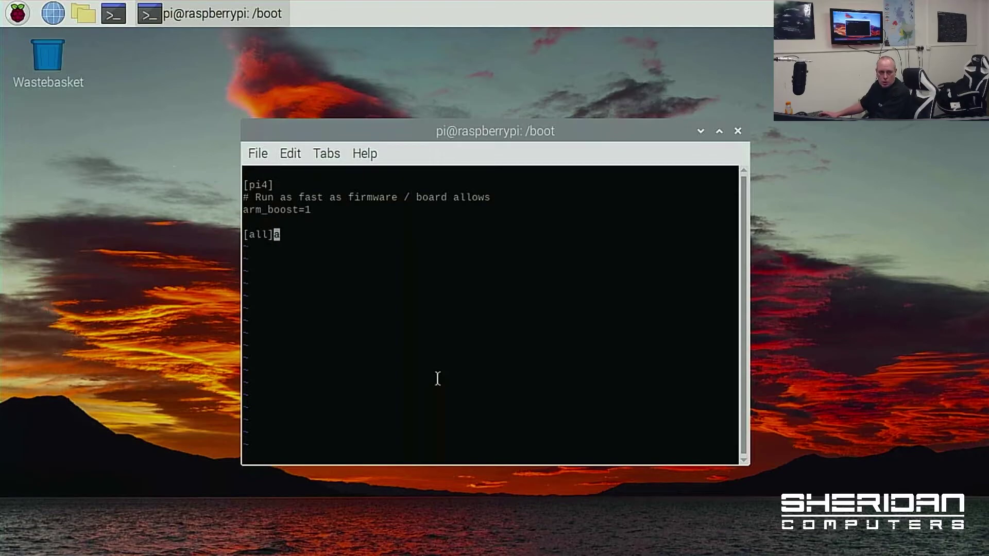
{"action": "key", "text": "Return"}
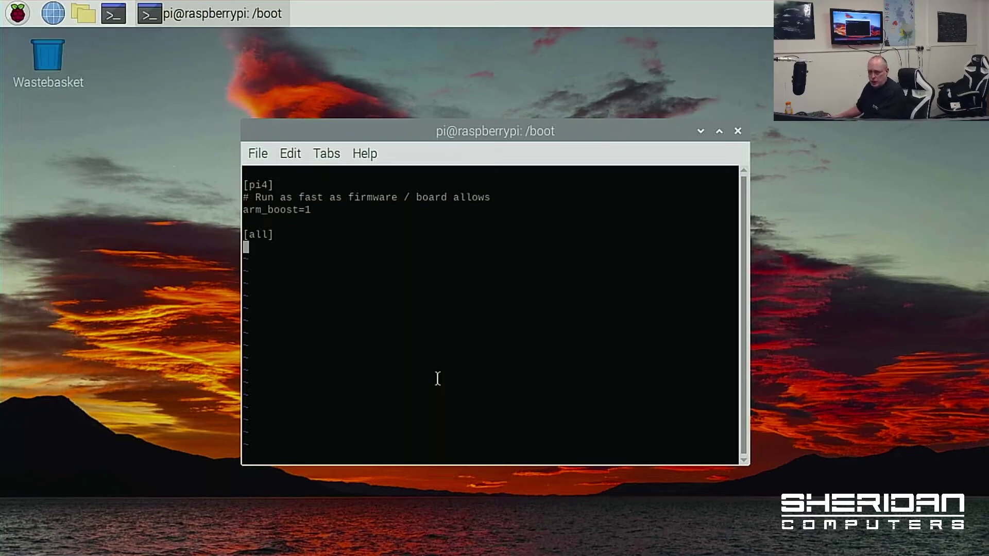
{"action": "type", "text": "program_"}
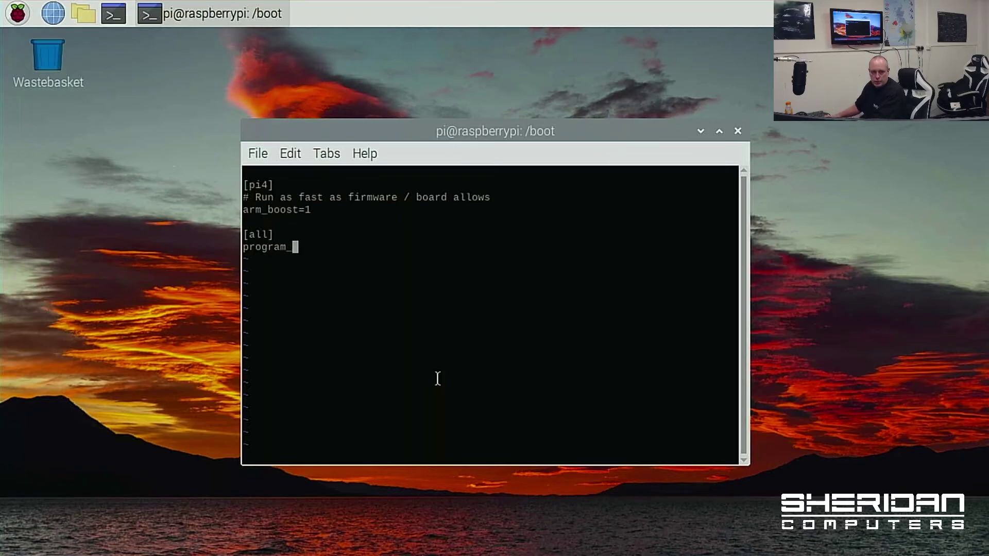
{"action": "type", "text": "us"}
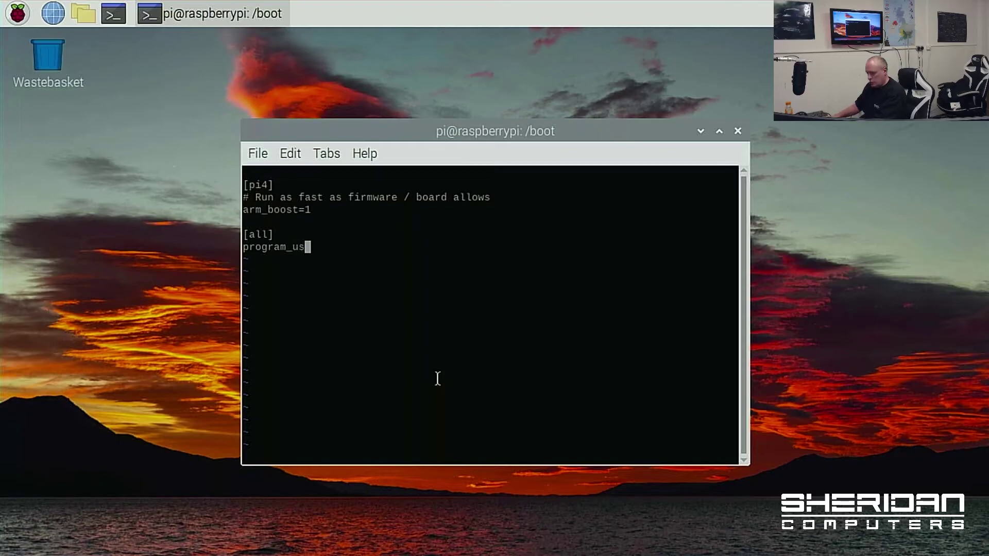
{"action": "type", "text": "b_boot_mode"}
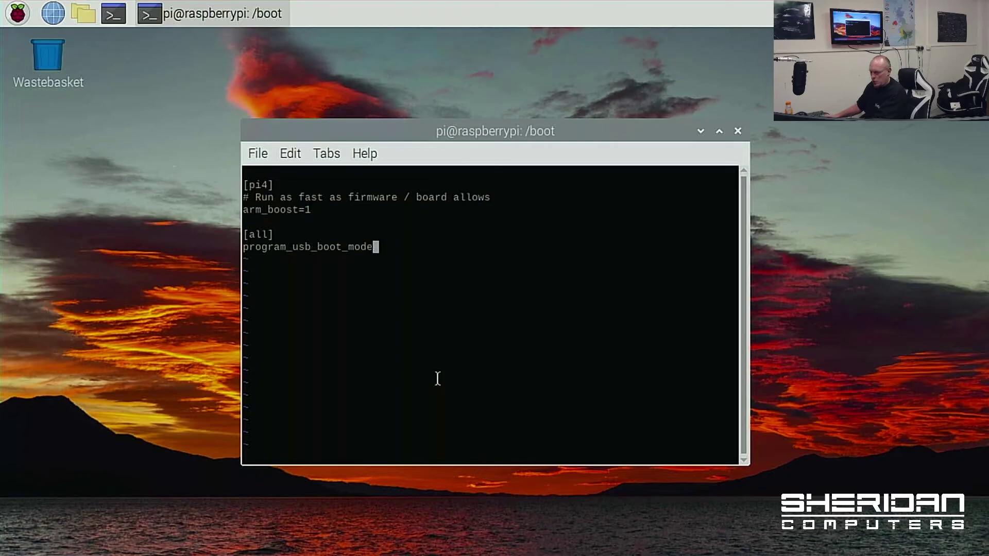
{"action": "type", "text": "=1"}
{"action": "key", "text": "Return"}
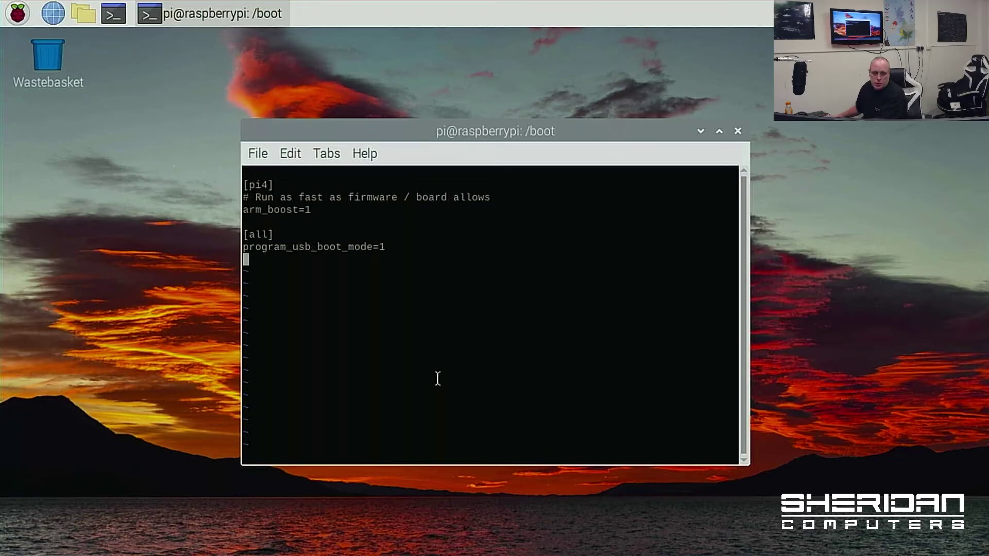
Step: Save config.txt with :w, quit vi with :q, and enter 'reboot'
{"action": "key", "text": "Escape"}
{"action": "type", "text": ":w"}
{"action": "key", "text": "Return"}
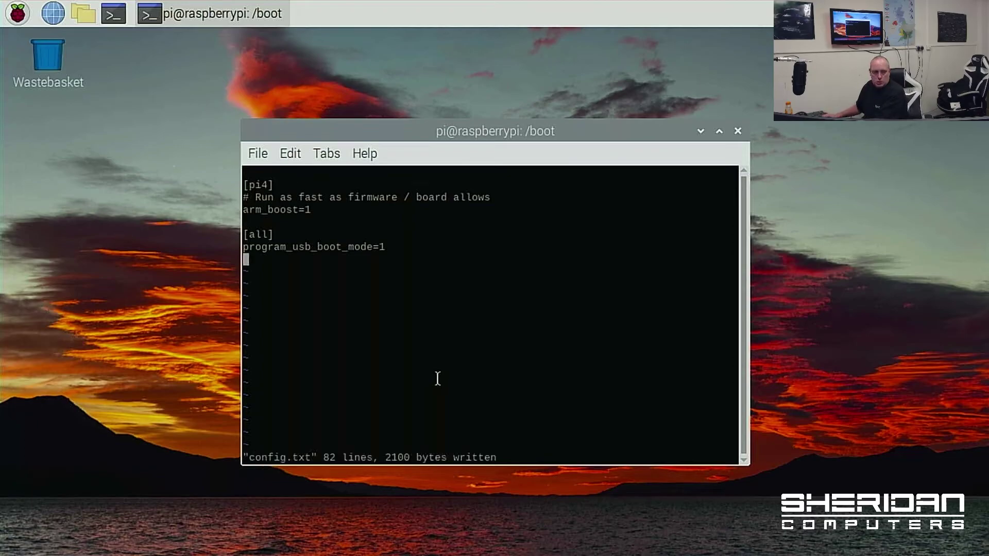
{"action": "type", "text": ":q"}
{"action": "key", "text": "Return"}
{"action": "type", "text": "reboot"}
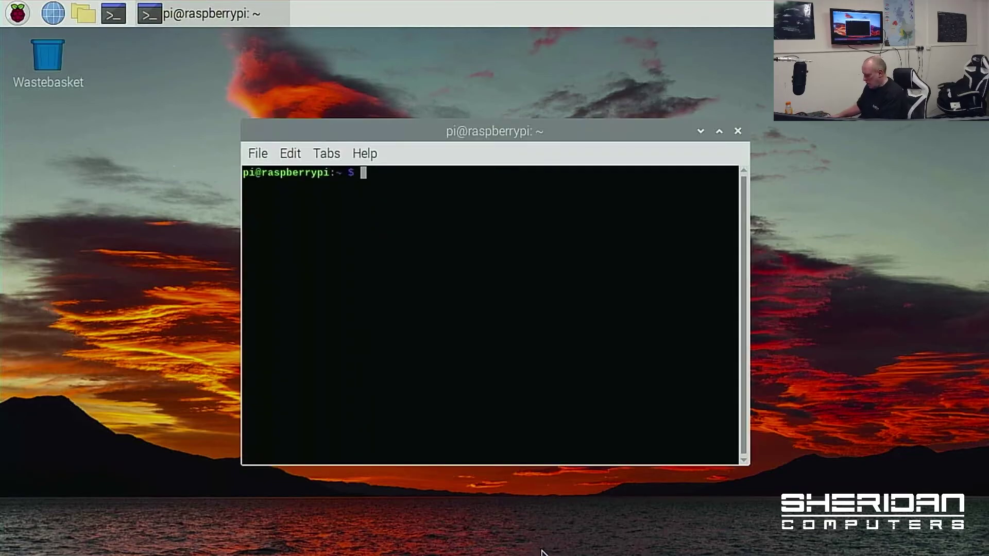
Step: Rerun 'vcgencmd otp_dump | grep 17' to confirm register 17 now reads 3020000a
{"action": "type", "text": "vcgencmd "}
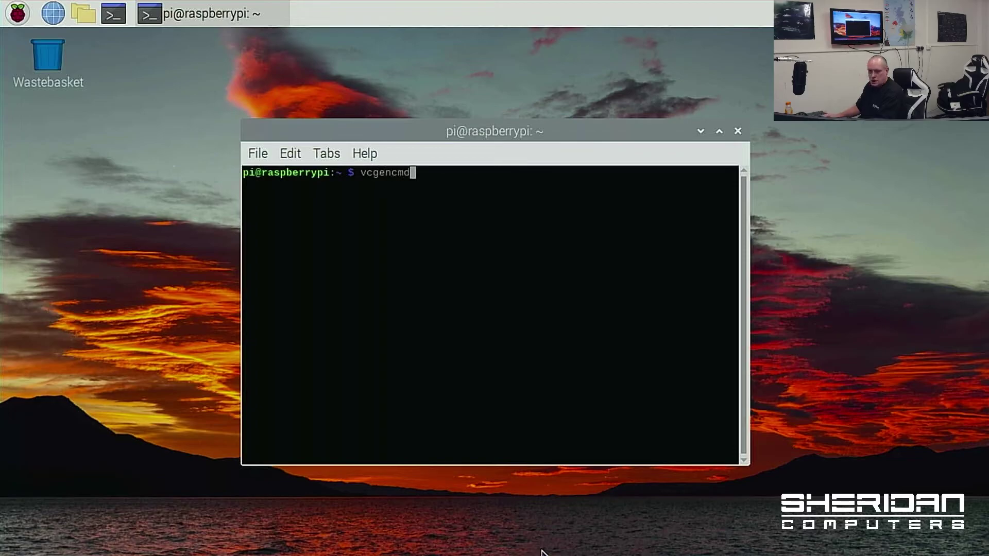
{"action": "type", "text": "otp_"}
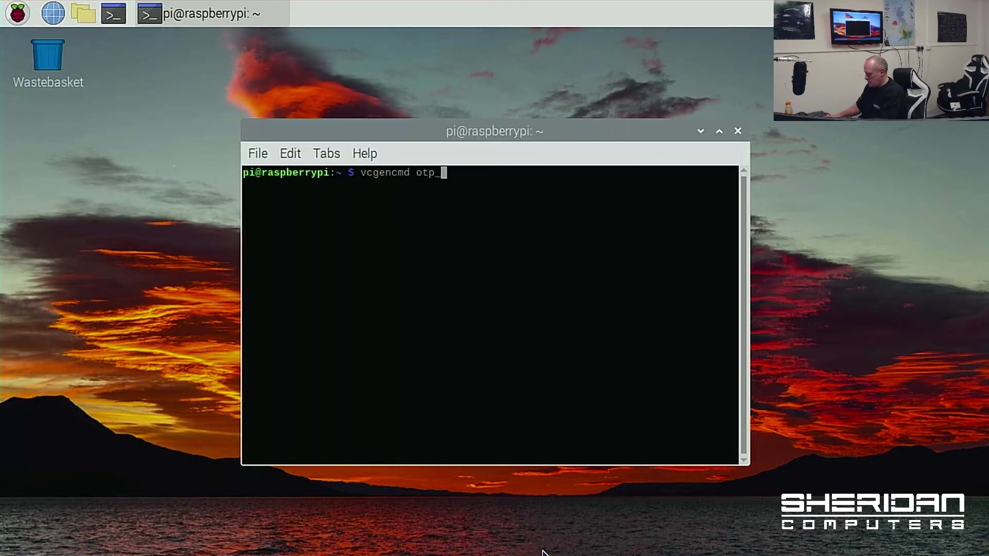
{"action": "type", "text": "dump | "}
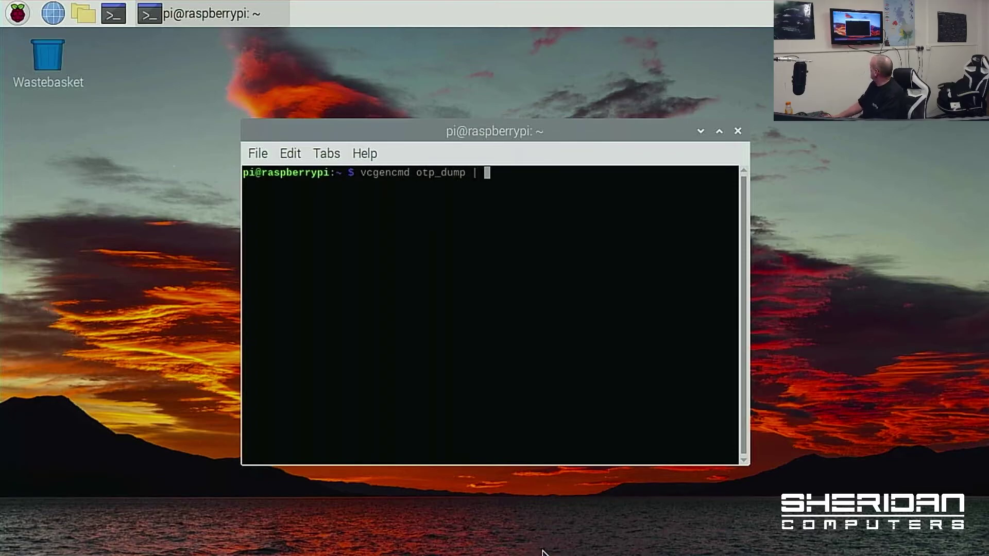
{"action": "type", "text": "grep 17"}
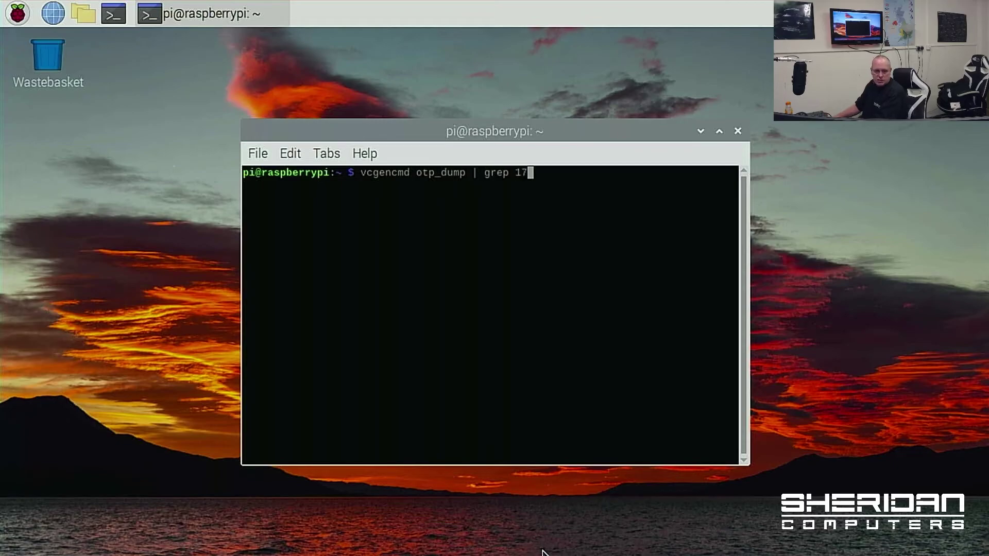
{"action": "key", "text": "Return"}
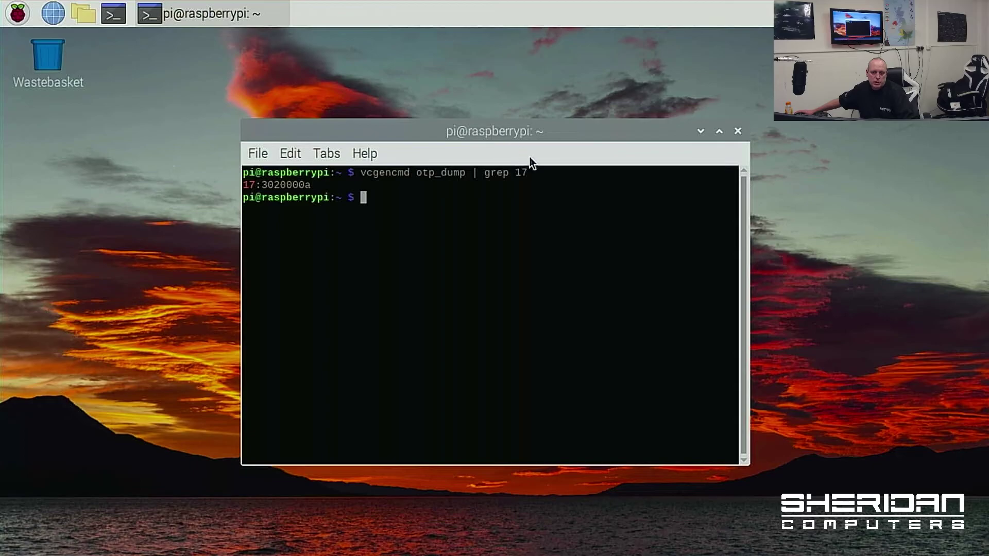
Step: Close the terminal and power off the Pi via the Raspberry menu's Shutdown option
{"action": "left_click", "coordinate": [737, 131]}
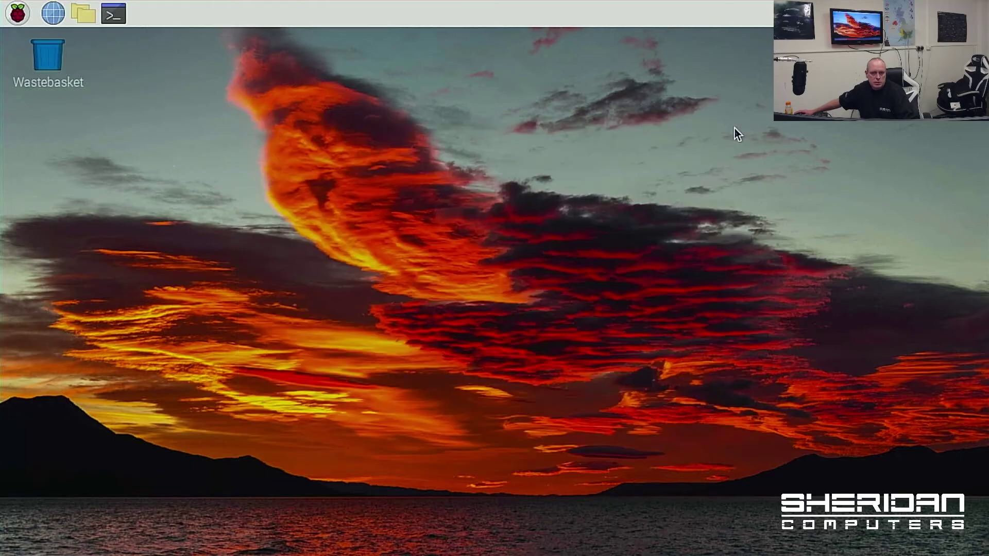
{"action": "left_click", "coordinate": [17, 14]}
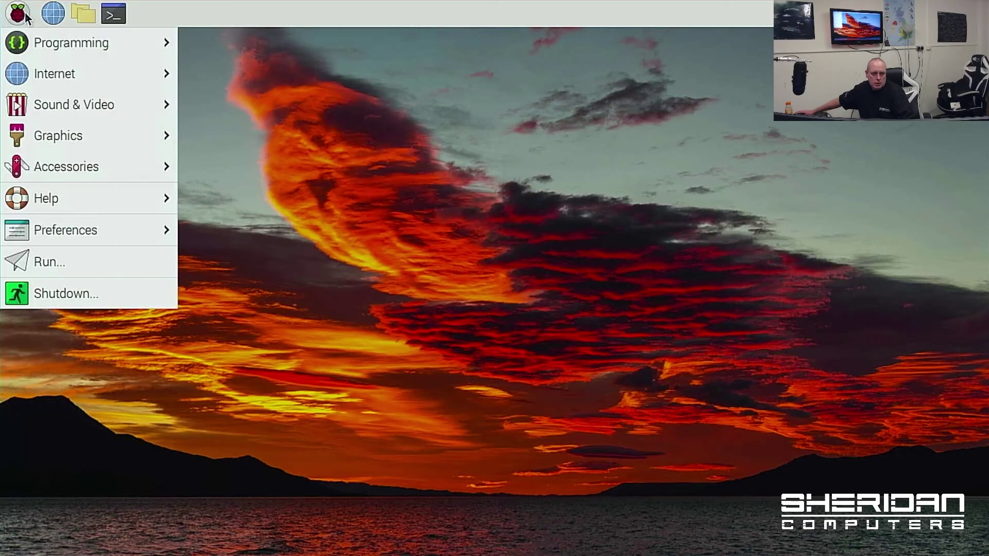
{"action": "left_click", "coordinate": [95, 295]}
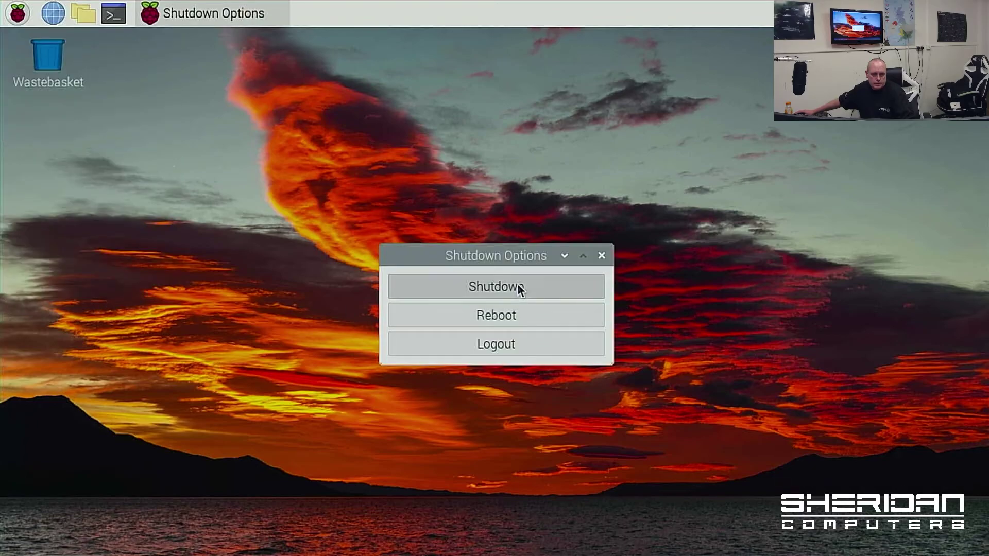
{"action": "left_click", "coordinate": [521, 290]}
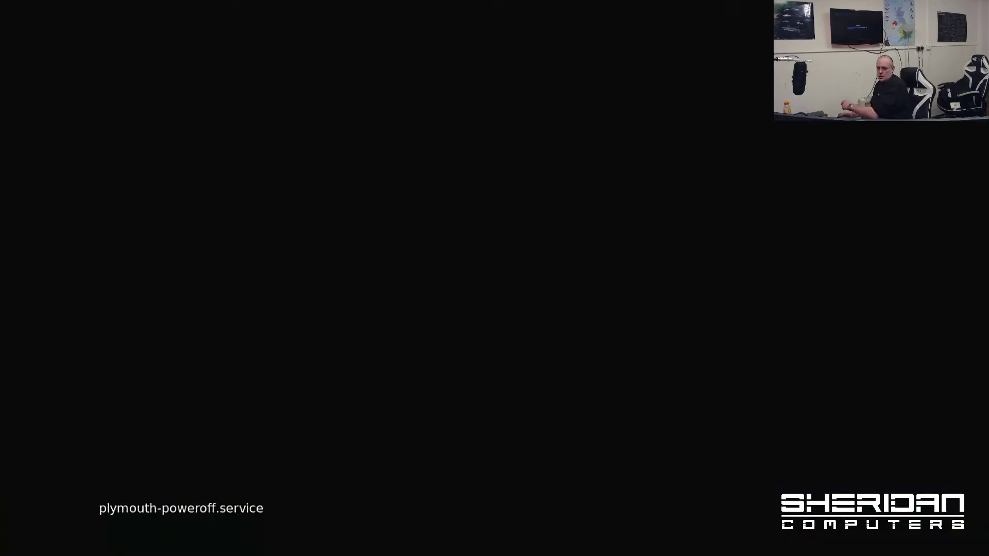